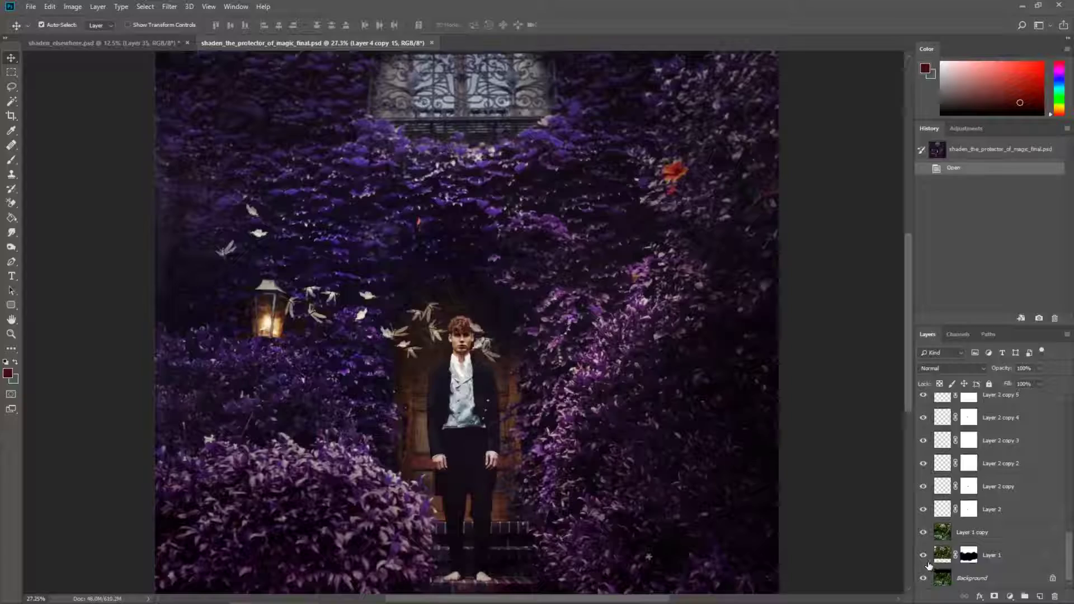
# - Alt-click the Background layer's eye so only the original green garden photo shows
pyautogui.keyDown('alt'); pyautogui.click(924, 578); pyautogui.keyUp('alt')
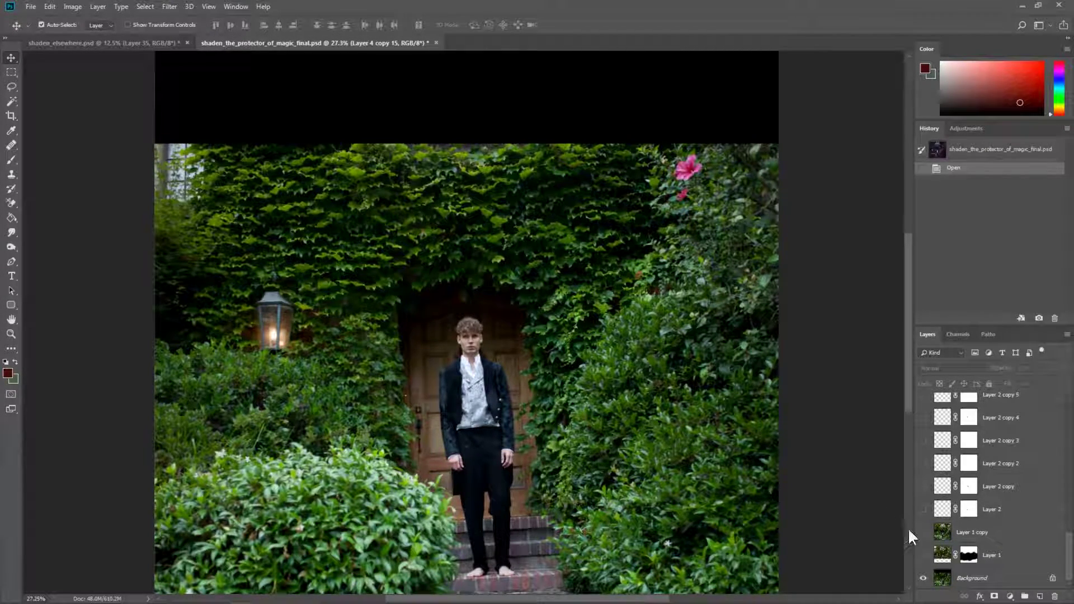
# - Compare Layer 1 against Layer 1 copy, leaving Layer 1's house and balcony visible
pyautogui.click(924, 556)
pyautogui.click(923, 557)
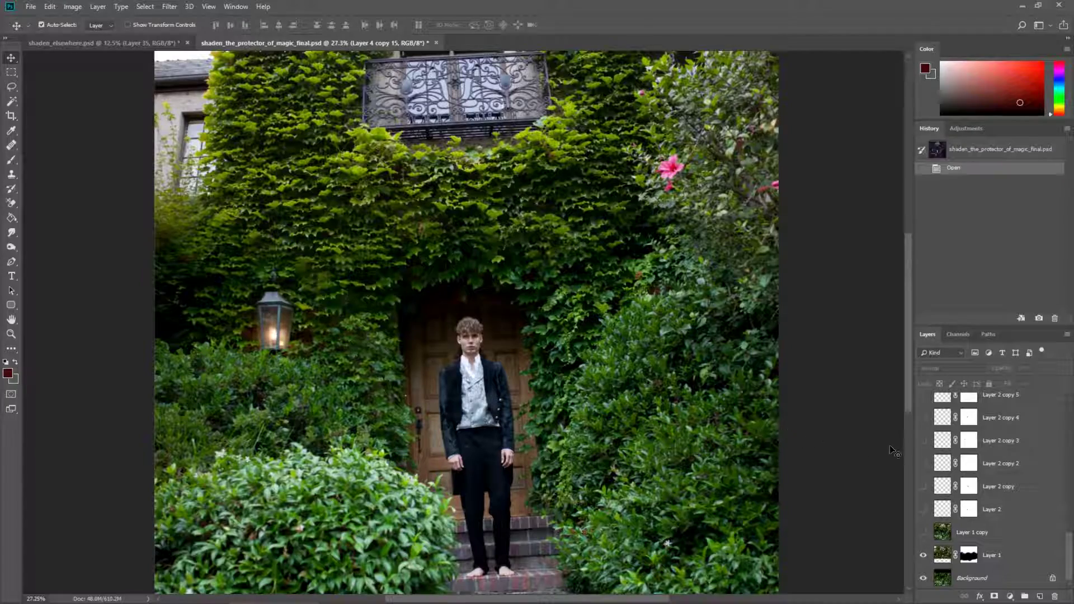
pyautogui.click(923, 534)
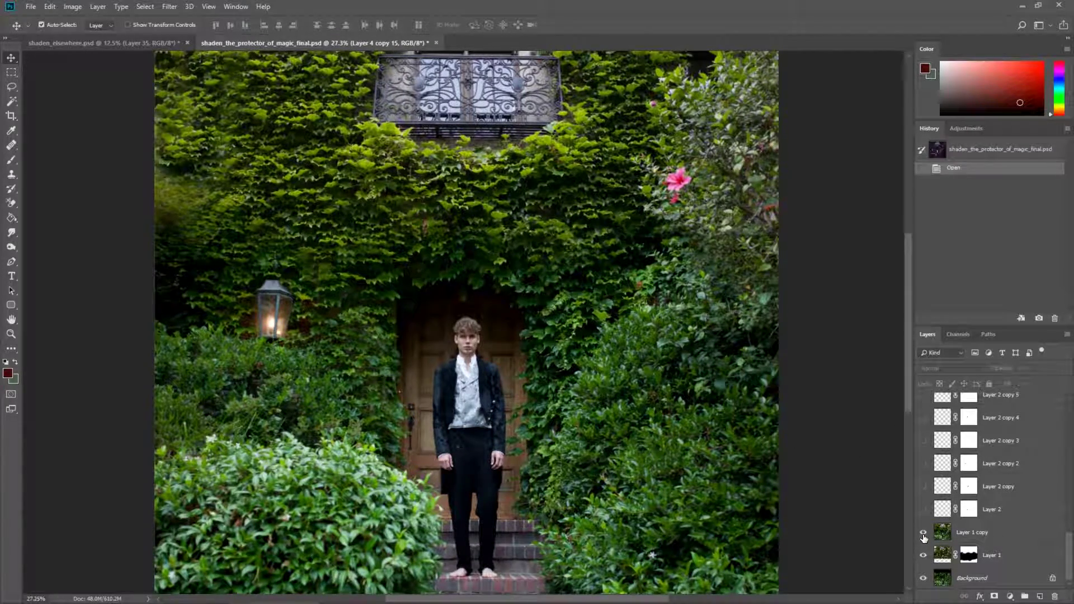
pyautogui.click(923, 536)
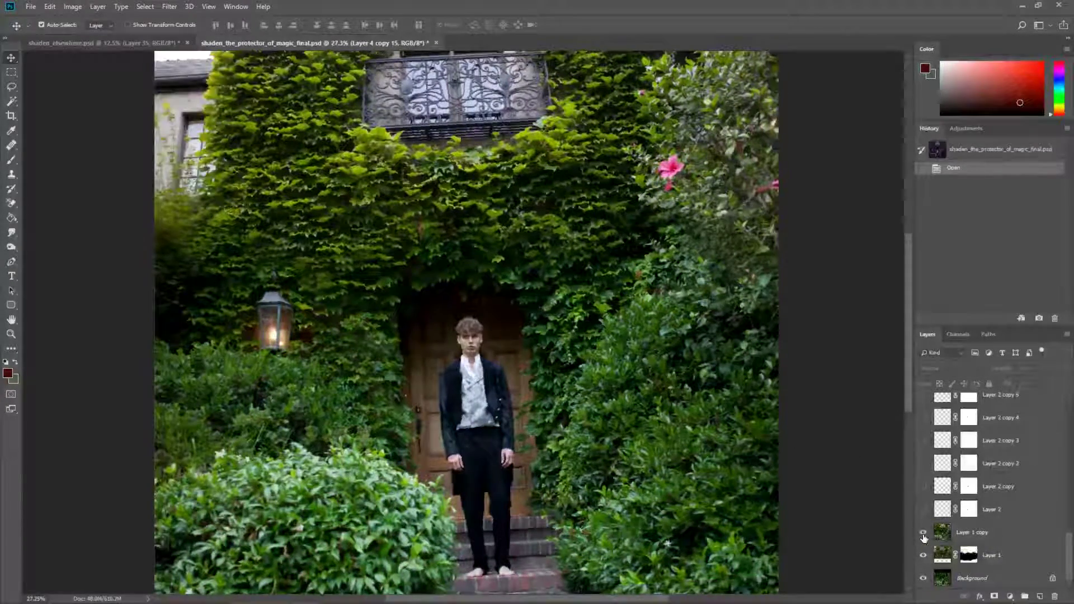
pyautogui.click(924, 536)
pyautogui.click(924, 538)
pyautogui.click(924, 555)
pyautogui.click(924, 555)
pyautogui.click(923, 555)
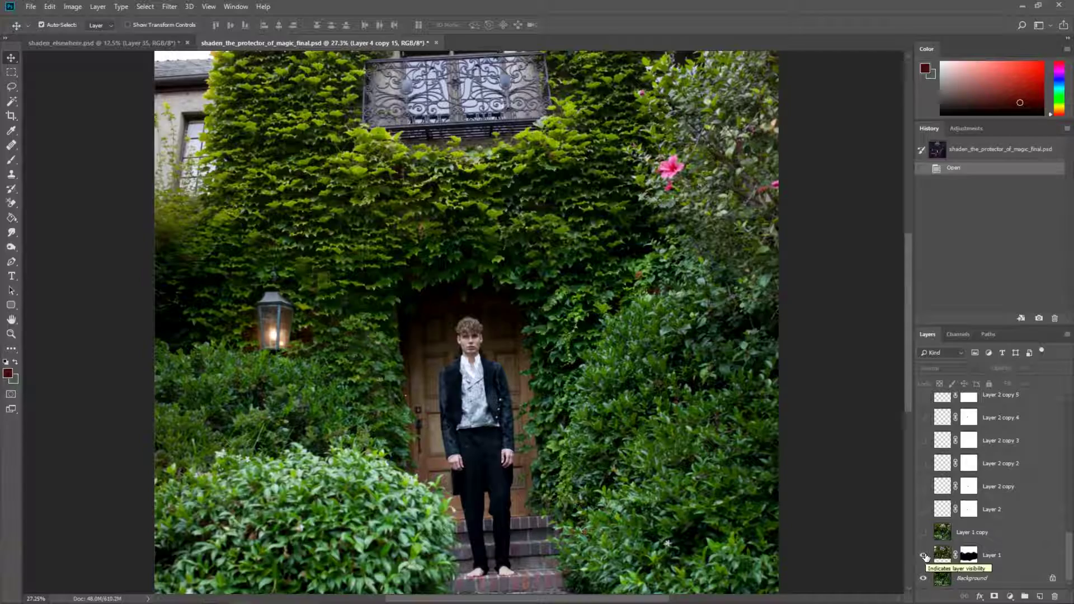
pyautogui.click(1010, 555)
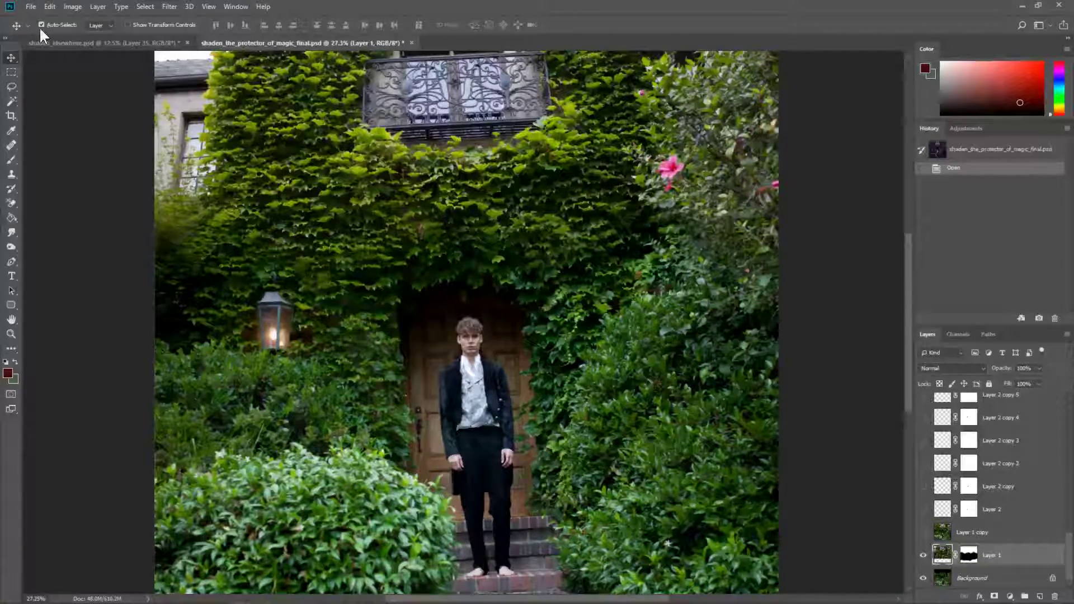
pyautogui.click(51, 6)
pyautogui.moveTo(67, 252)
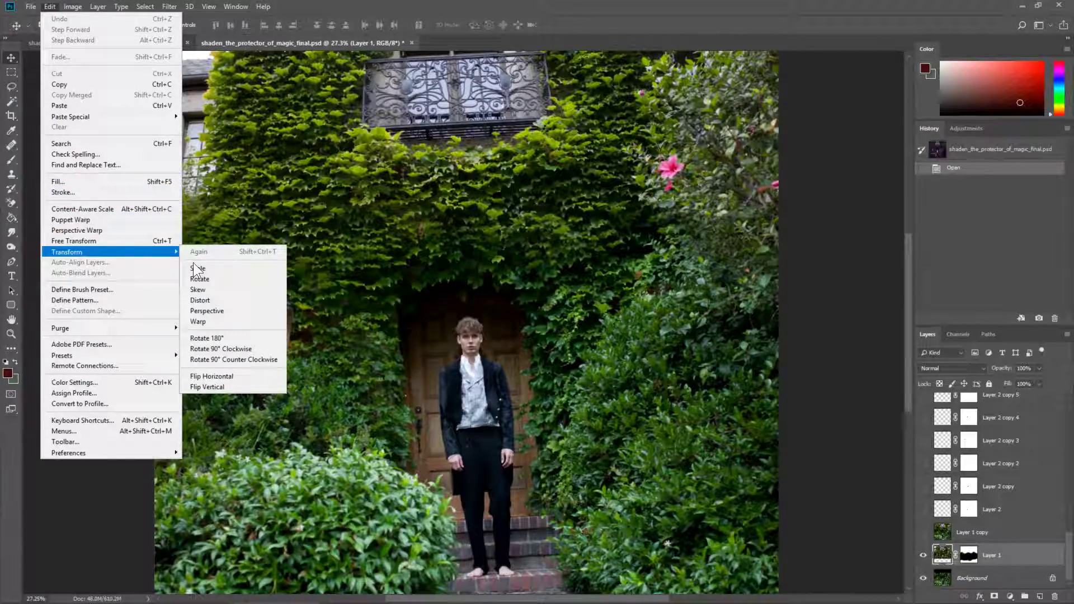
pyautogui.click(207, 311)
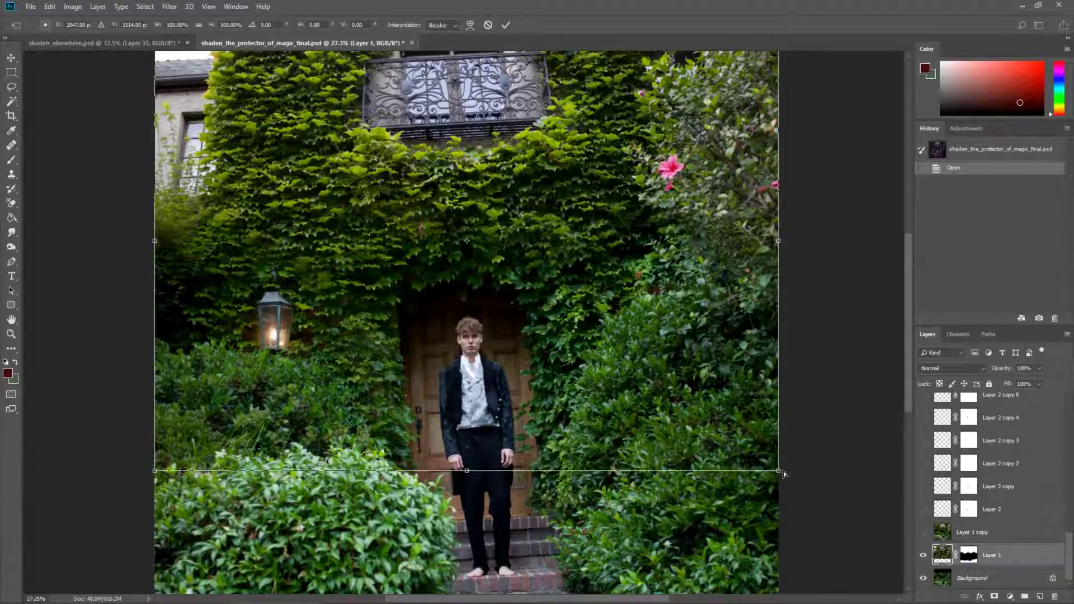
pyautogui.moveTo(783, 473)
pyautogui.mouseDown()
pyautogui.moveTo(826, 448)
pyautogui.moveTo(737, 458)
pyautogui.mouseUp()
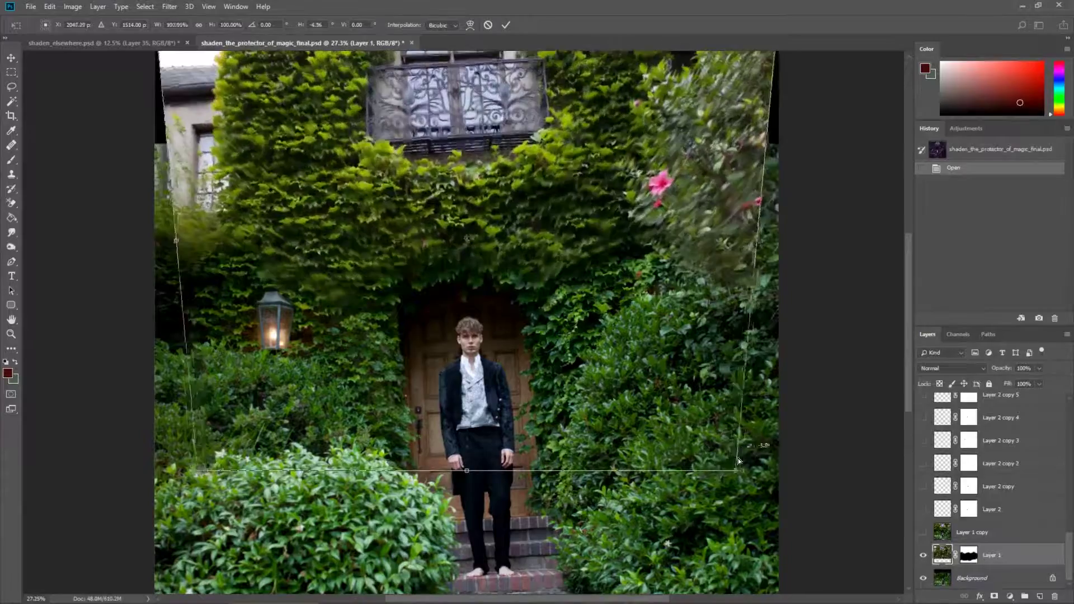
pyautogui.moveTo(738, 461); pyautogui.dragTo(701, 480)
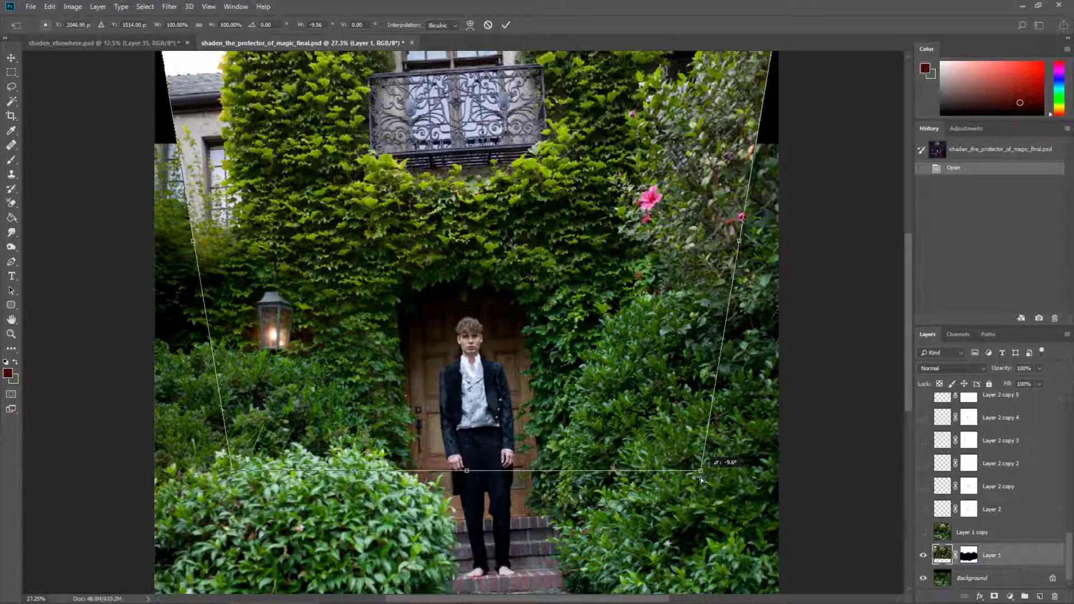
pyautogui.moveTo(701, 480); pyautogui.dragTo(722, 475)
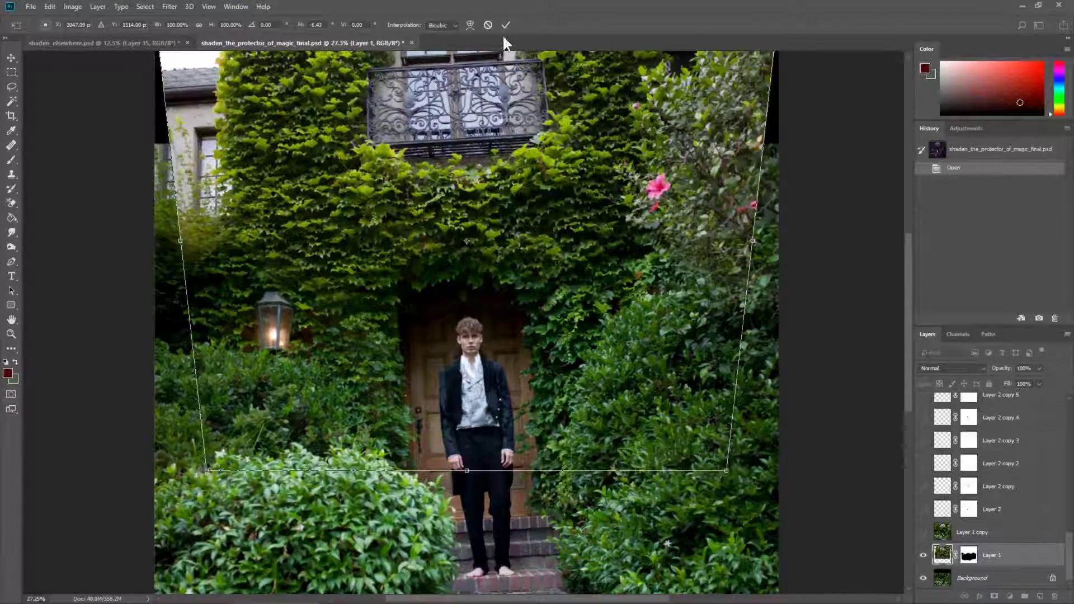
pyautogui.click(489, 25)
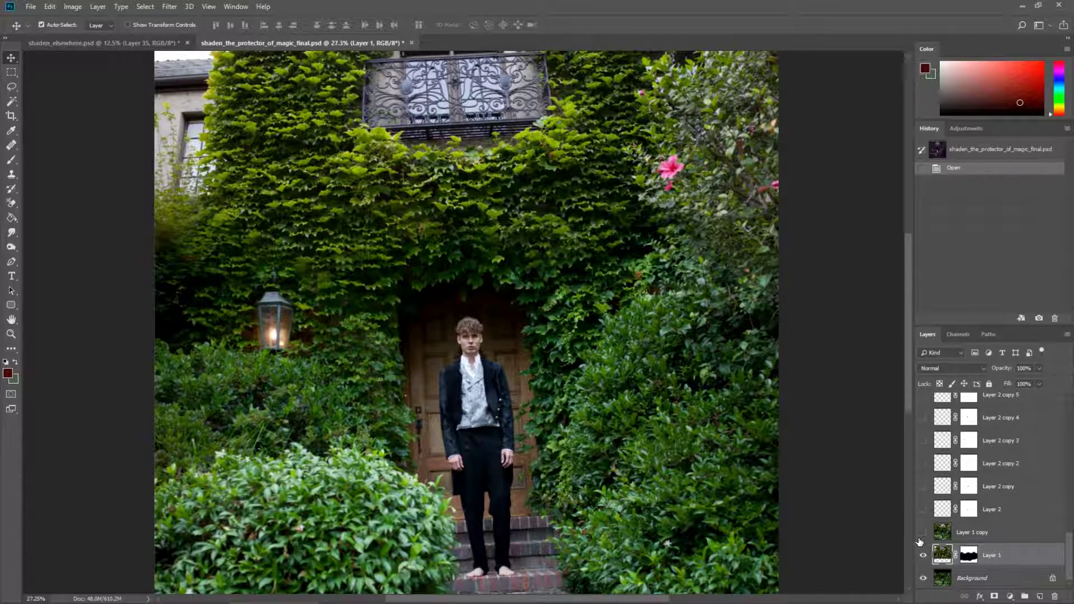
# - Try a Warp transform on Layer 1, then undo and cancel it
pyautogui.click(53, 6)
pyautogui.moveTo(67, 252)
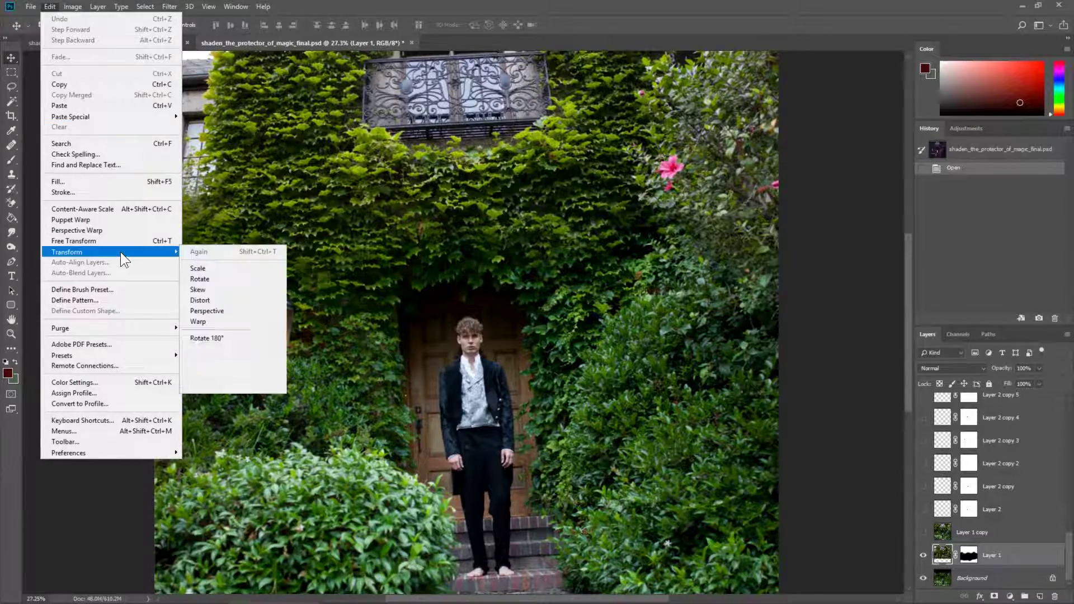
pyautogui.click(214, 323)
pyautogui.moveTo(319, 323)
pyautogui.mouseDown()
pyautogui.moveTo(323, 312)
pyautogui.moveTo(309, 342)
pyautogui.mouseUp()
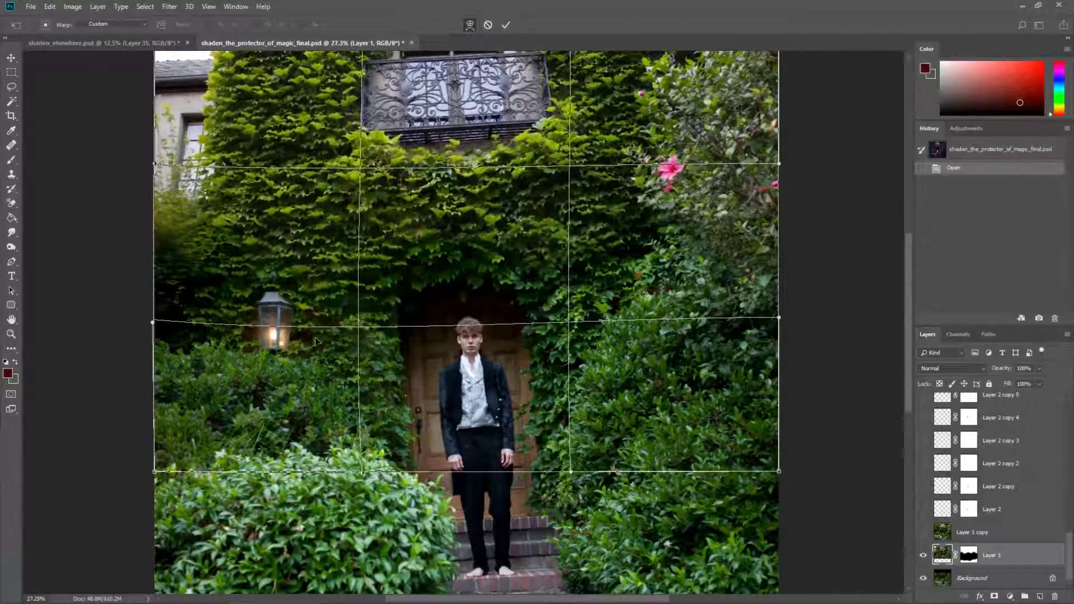
pyautogui.hotkey('ctrl', 'z')
pyautogui.hotkey('ctrl', 'z')
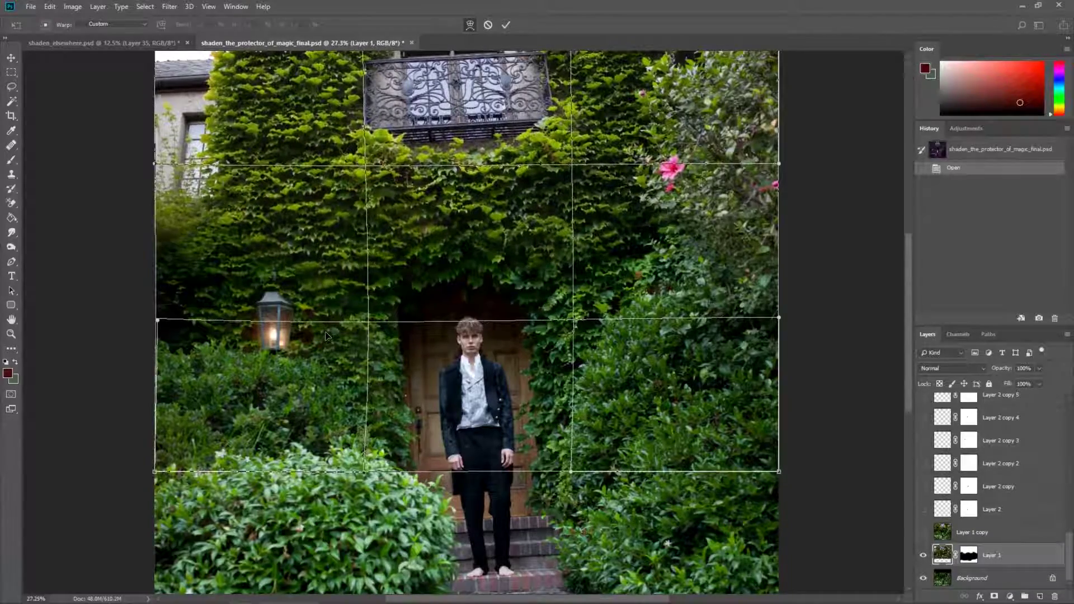
pyautogui.click(488, 25)
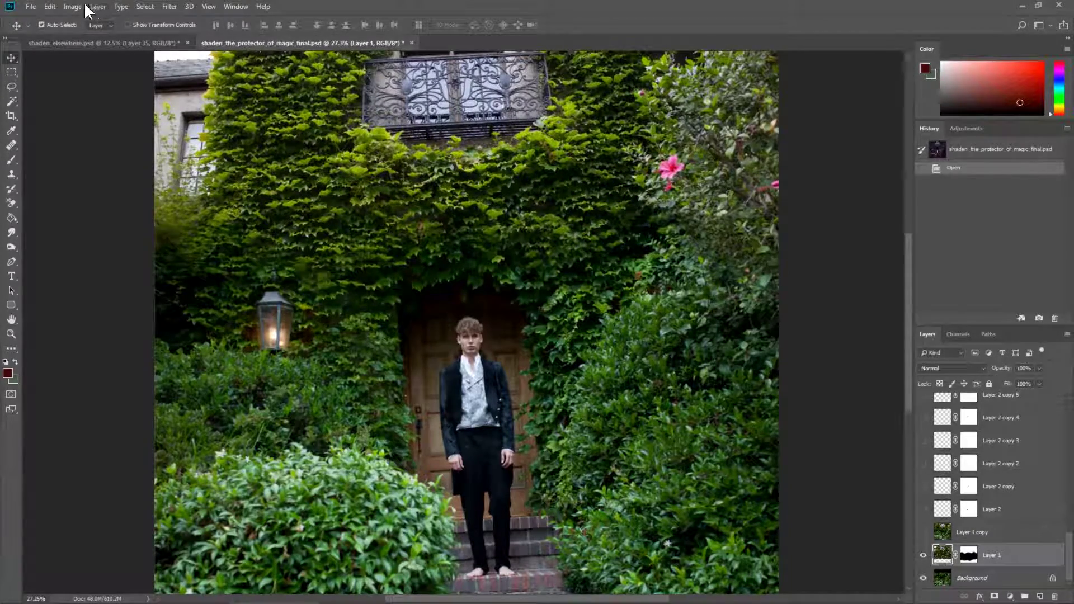
# - Rotate Layer 1 slightly by raising its bottom-left corner, and commit
pyautogui.click(50, 6)
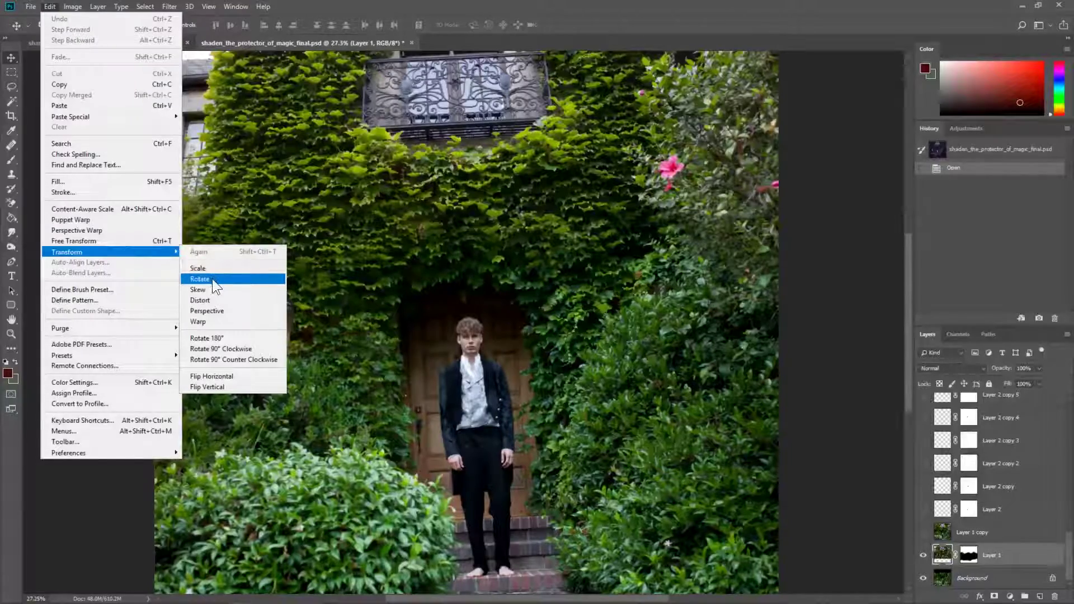
pyautogui.click(213, 287)
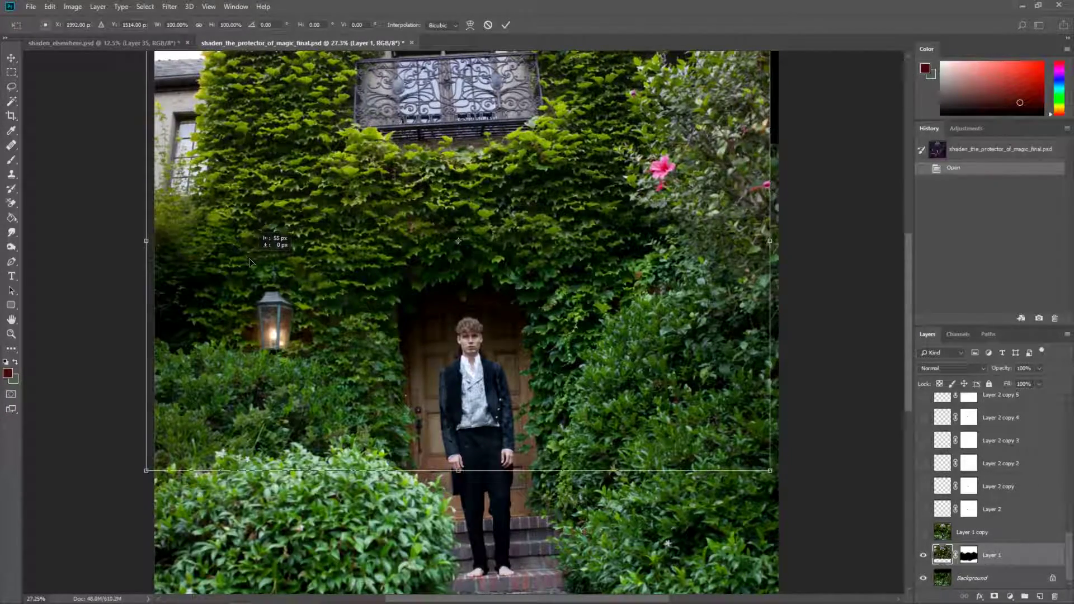
pyautogui.moveTo(154, 472); pyautogui.dragTo(180, 429)
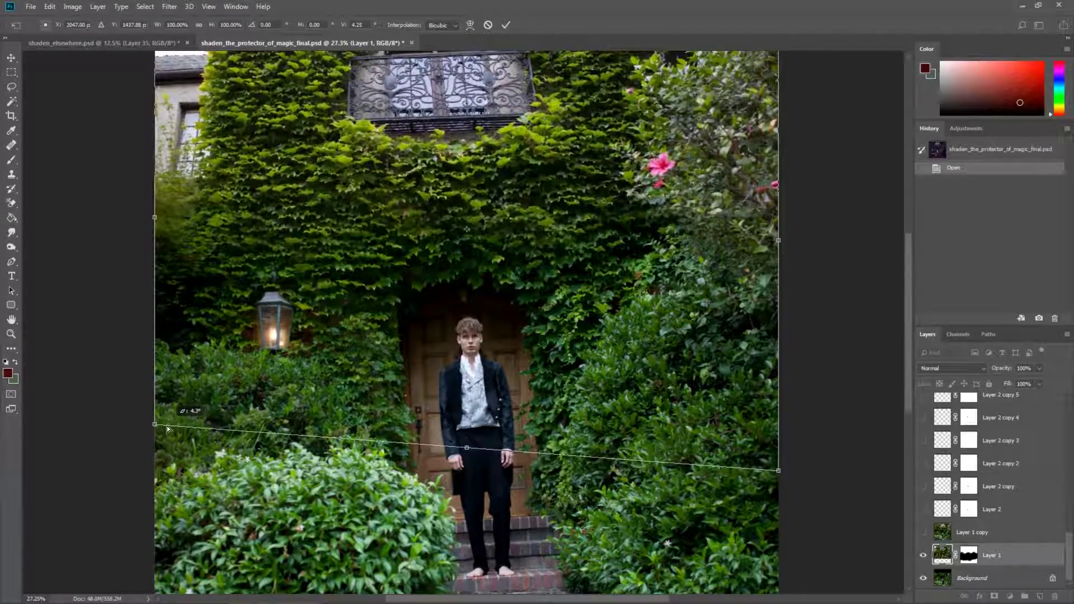
pyautogui.moveTo(181, 429); pyautogui.dragTo(155, 441)
pyautogui.click(501, 25)
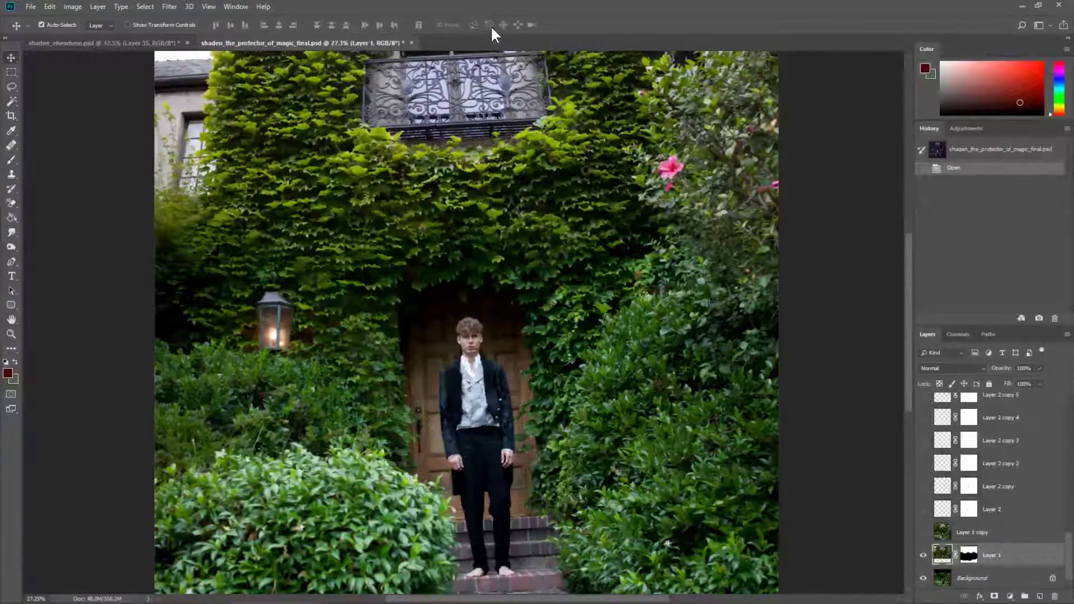
# - Toggle Layer 1 copy to compare, leave it visible, and zoom out
pyautogui.click(925, 533)
pyautogui.click(924, 534)
pyautogui.click(925, 535)
pyautogui.click(923, 533)
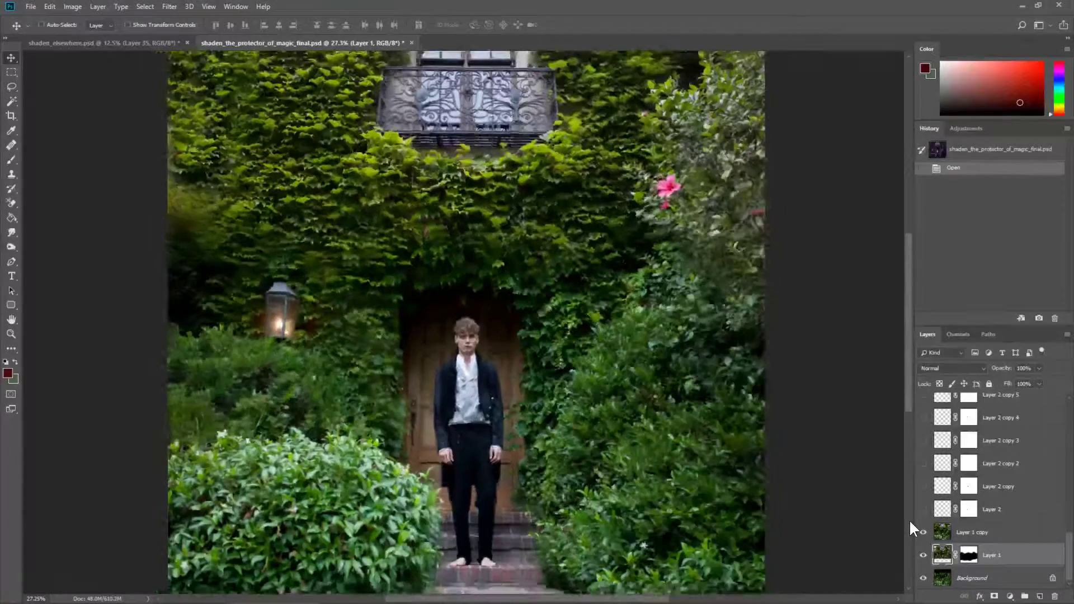
pyautogui.hotkey('ctrl', '-')
pyautogui.hotkey('ctrl', '-')
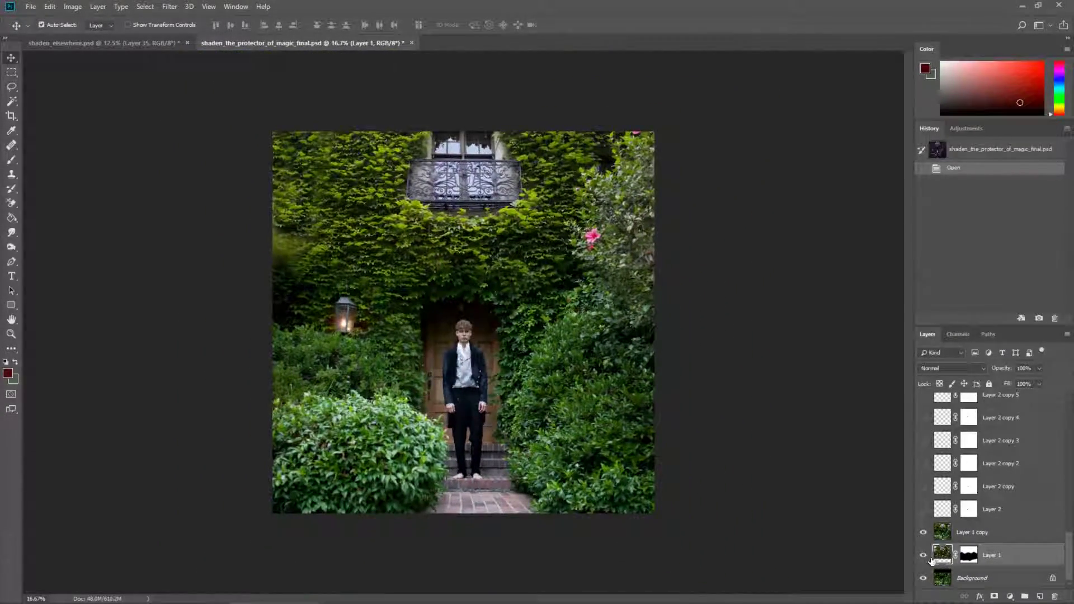
pyautogui.click(924, 533)
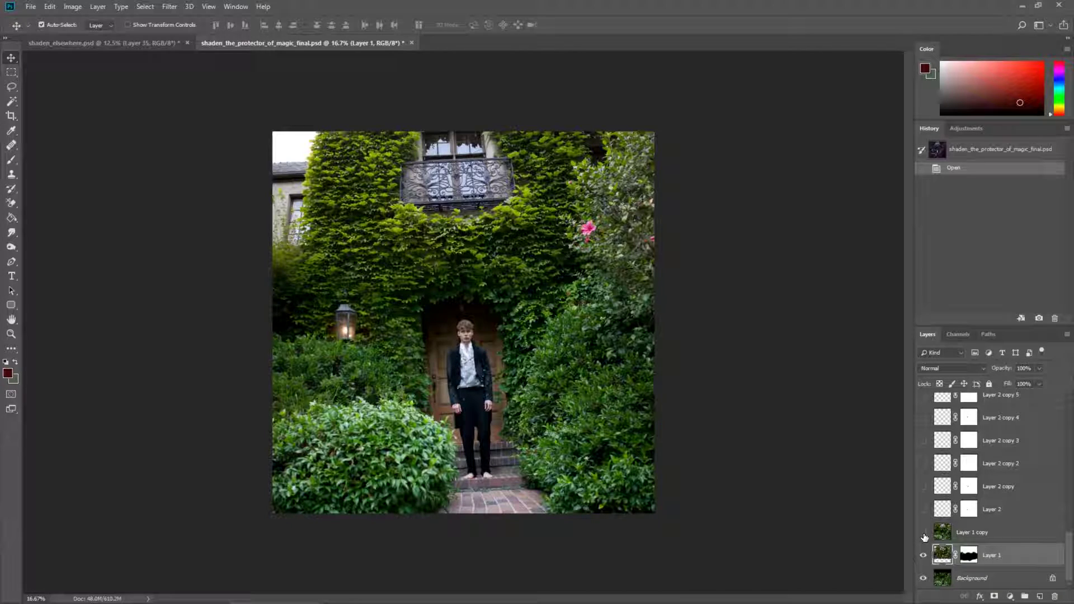
pyautogui.click(924, 533)
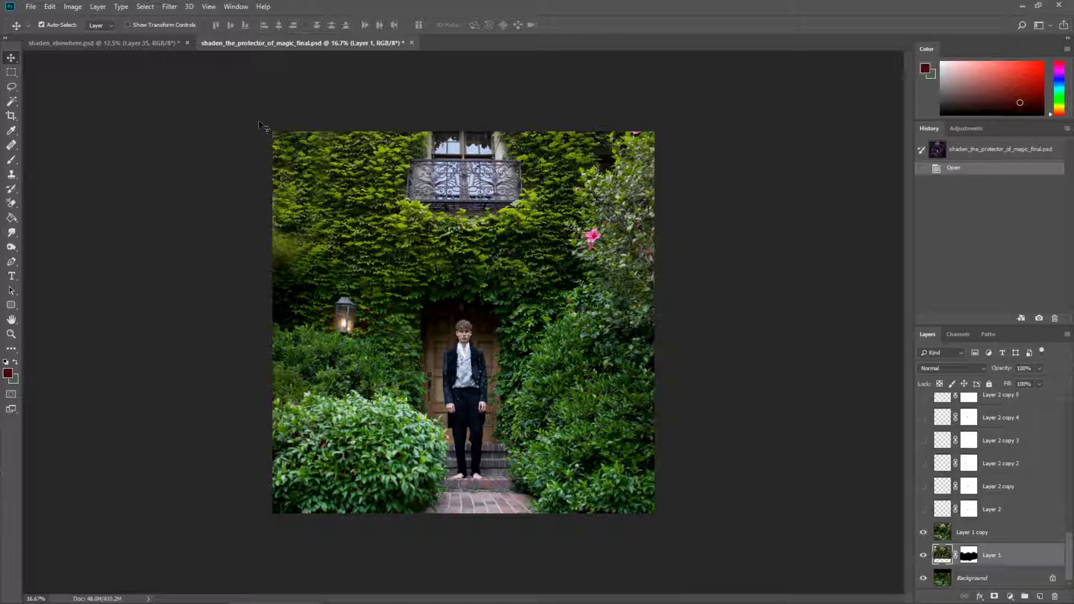
pyautogui.click(924, 534)
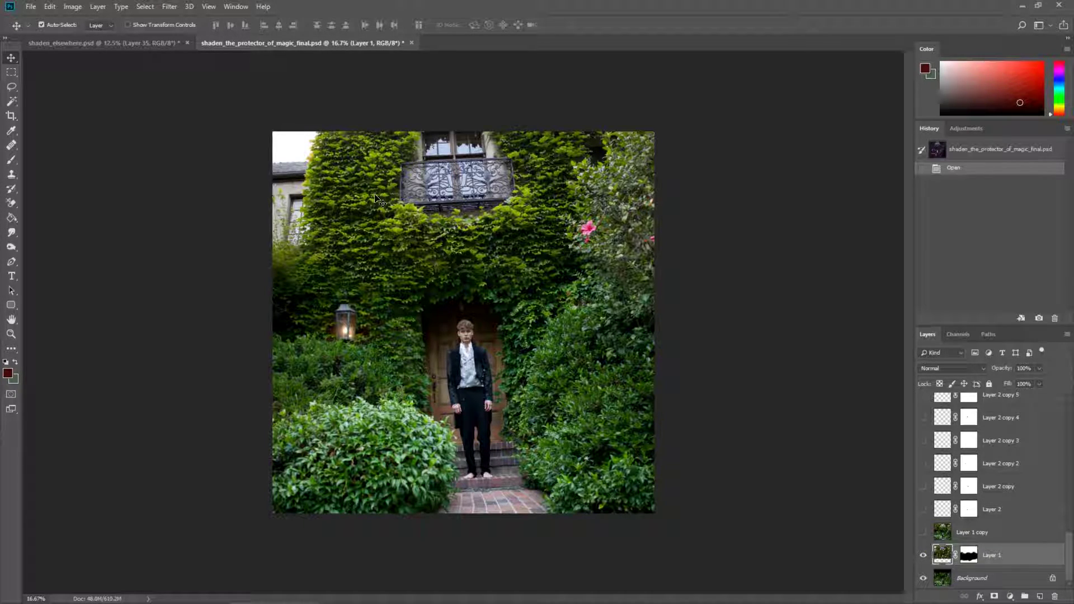
pyautogui.hotkey('ctrl', '+')
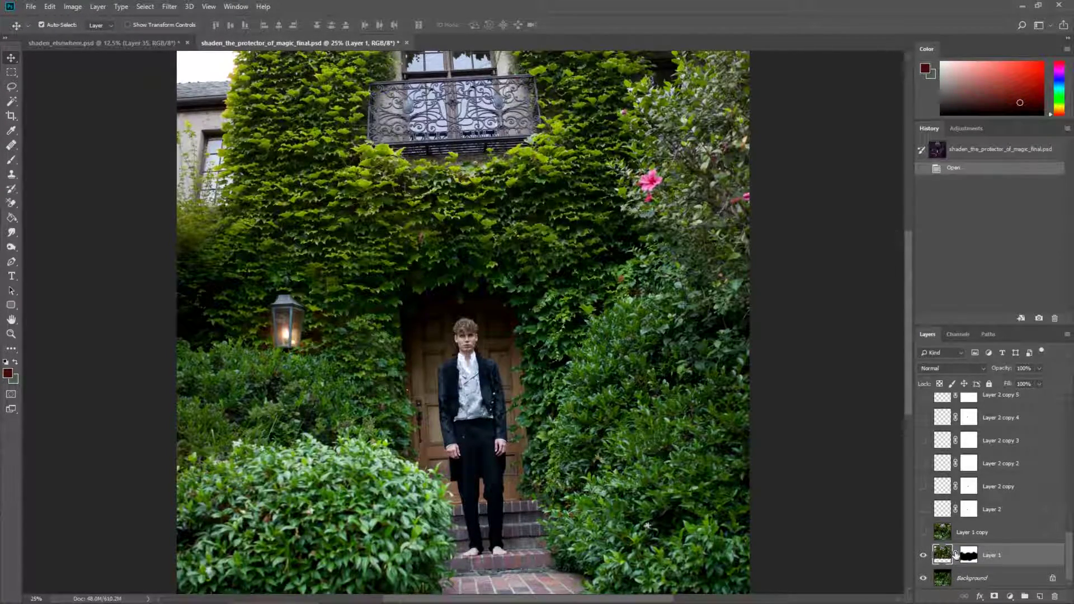
pyautogui.click(924, 536)
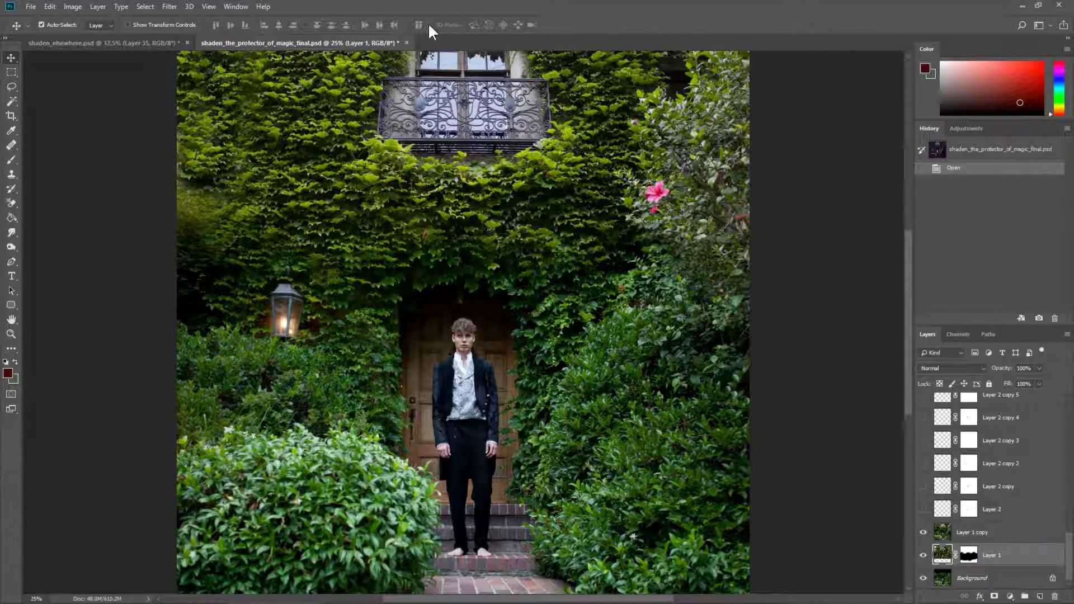
# - Show the Layer 2, 3 and 4 copies to reveal the small white birds
pyautogui.scroll(1, 936, 524)
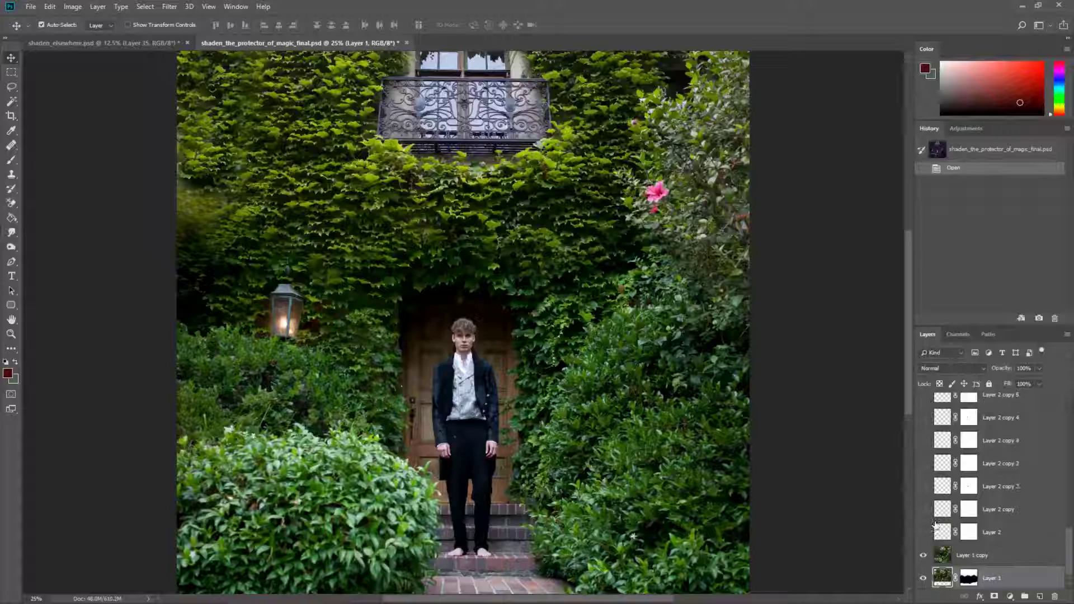
pyautogui.scroll(1, 933, 543)
pyautogui.moveTo(922, 535); pyautogui.dragTo(923, 399)
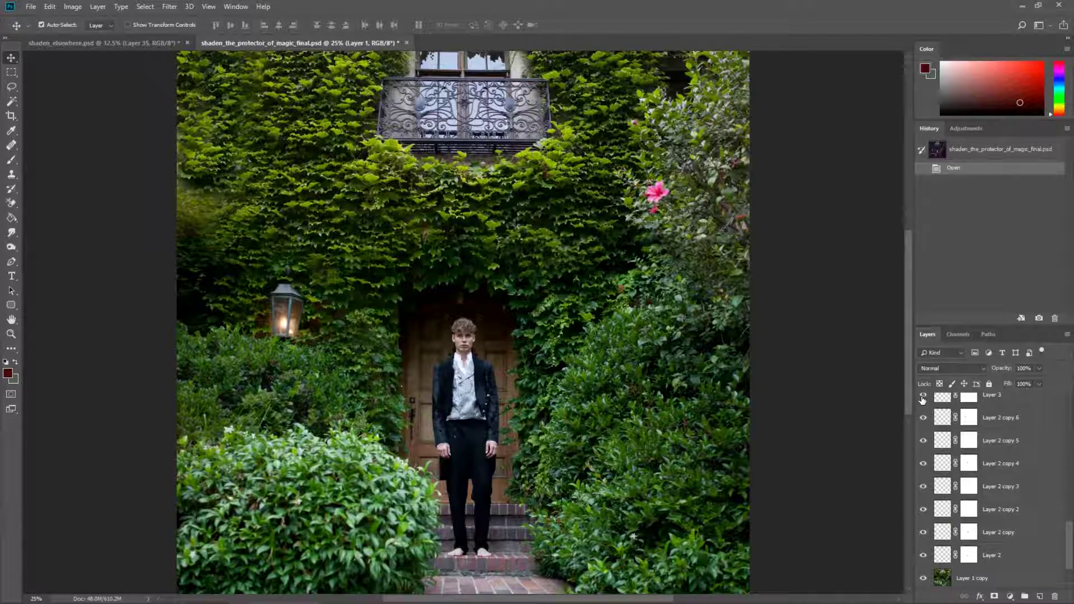
pyautogui.scroll(3, 932, 478)
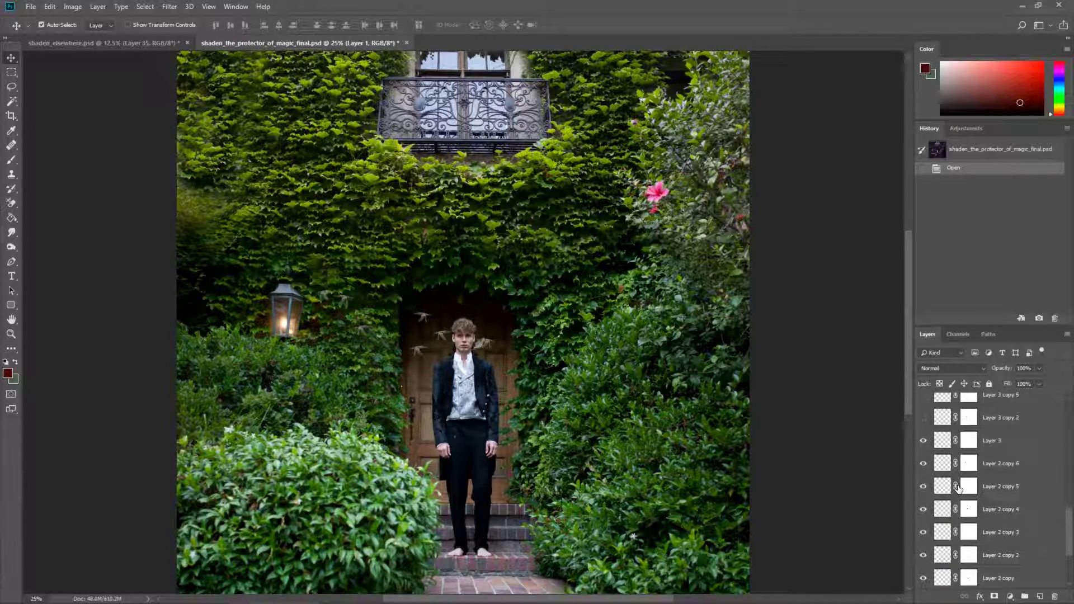
pyautogui.scroll(2, 928, 481)
pyautogui.moveTo(924, 486); pyautogui.dragTo(923, 397)
pyautogui.scroll(2, 926, 465)
pyautogui.scroll(3, 933, 475)
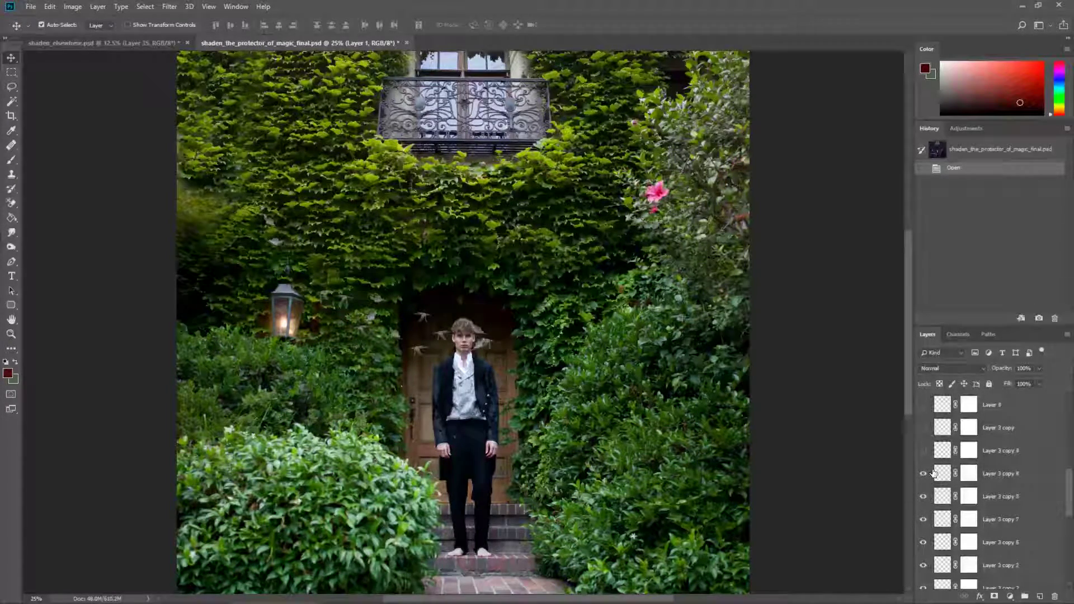
pyautogui.scroll(2, 939, 460)
pyautogui.moveTo(927, 454); pyautogui.dragTo(925, 406)
pyautogui.scroll(2, 938, 449)
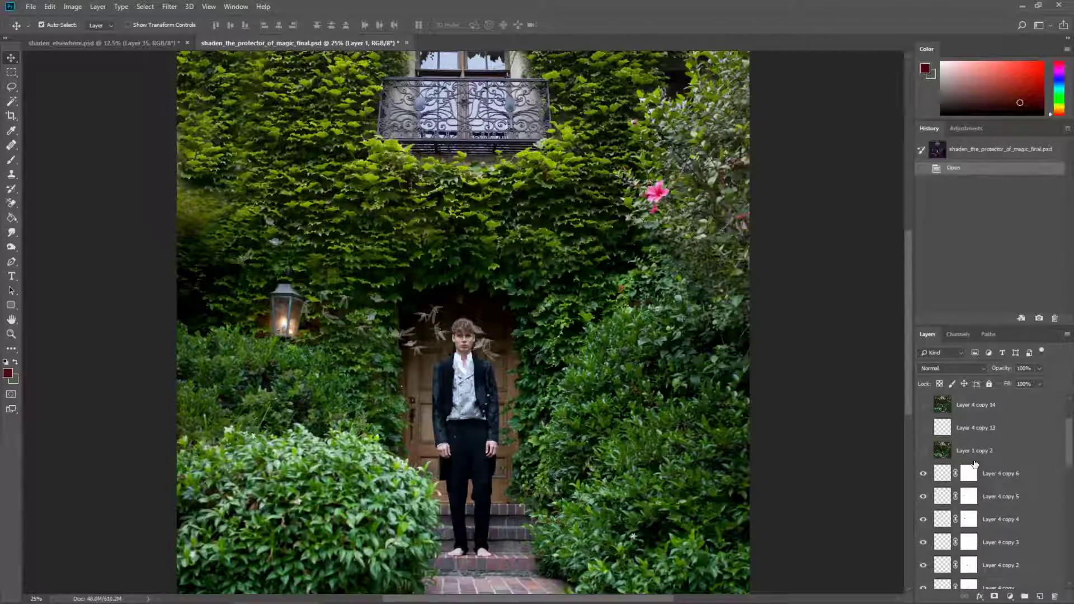
# - Turn on Layer 4 copy 13 and 14, keep copy 15 hidden, and select copy 14
pyautogui.click(923, 427)
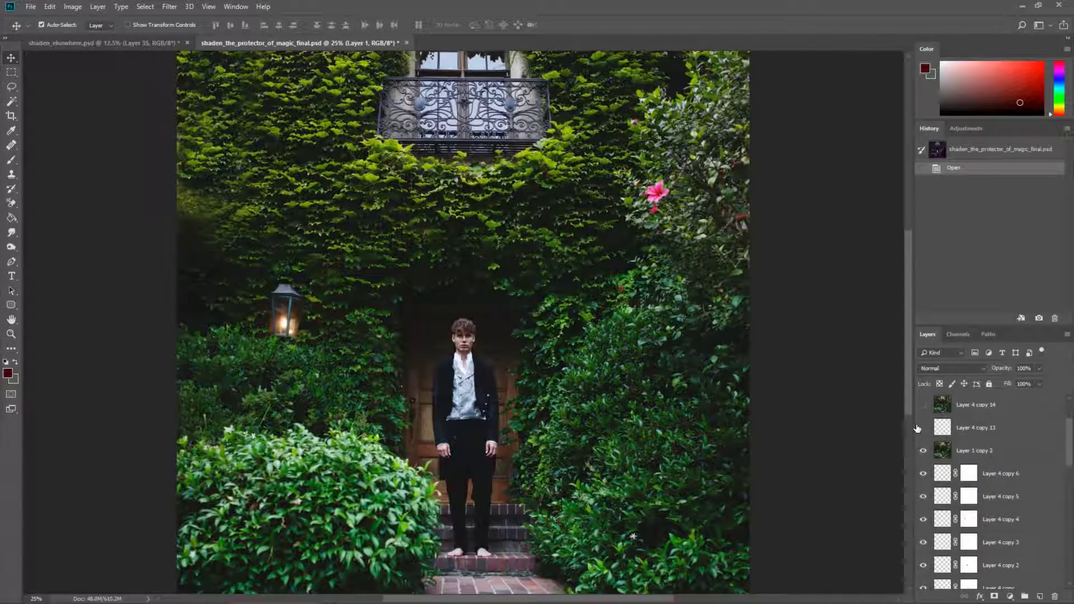
pyautogui.click(923, 405)
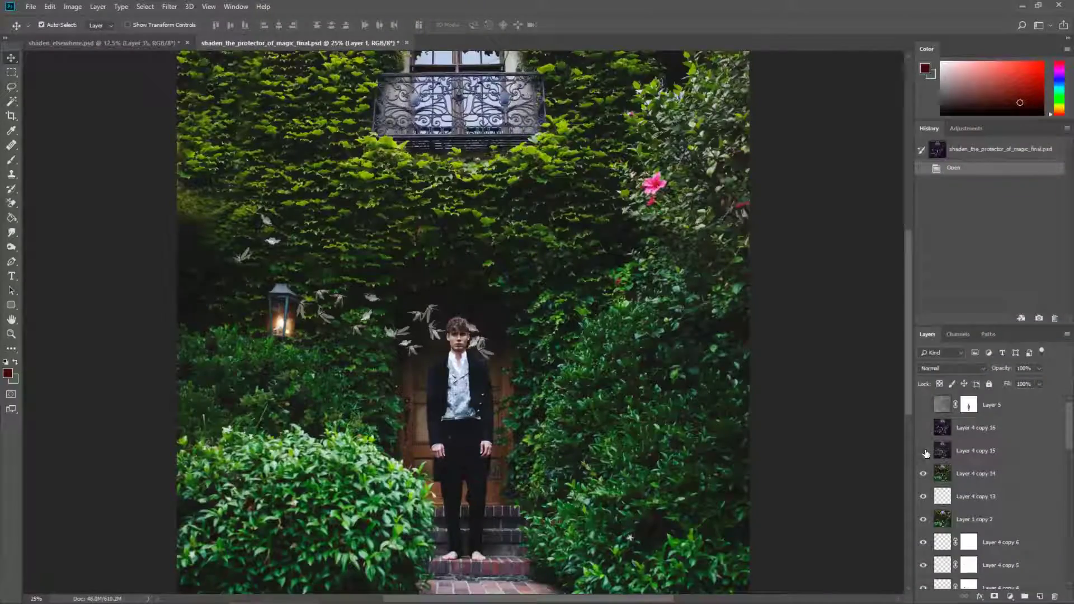
pyautogui.click(924, 451)
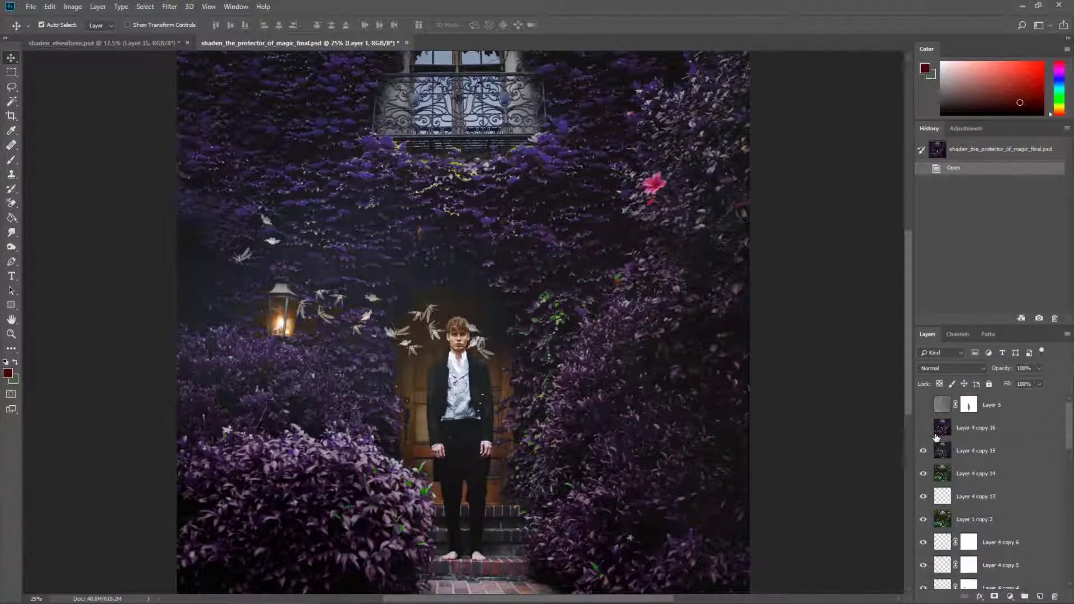
pyautogui.click(923, 453)
pyautogui.click(995, 474)
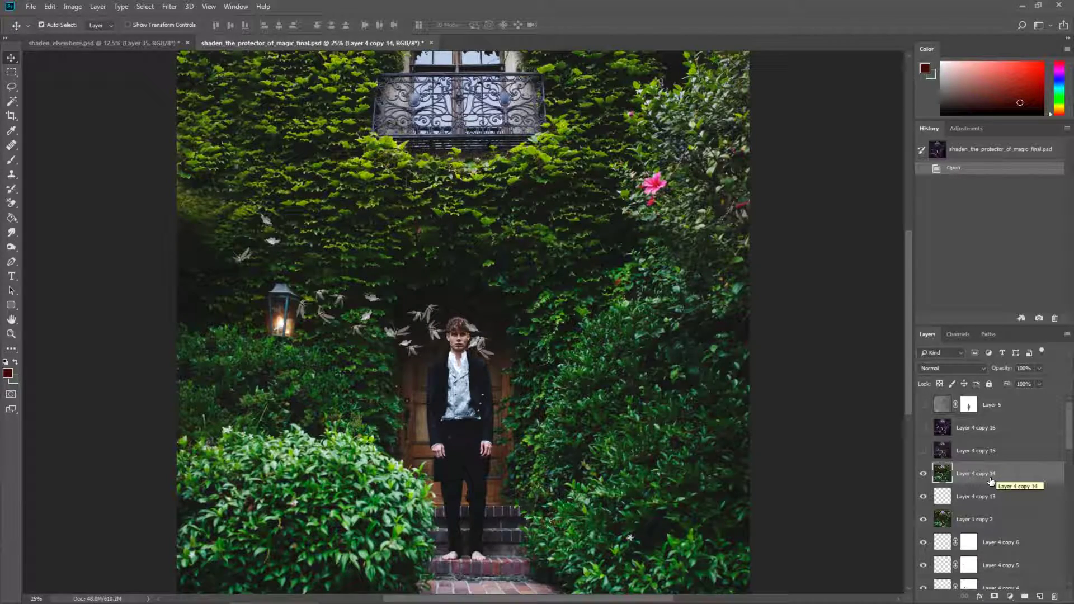
# - Use Replace Color to shift sampled green foliage, plus lighter greens, to purple (Hue -172)
pyautogui.click(72, 6)
pyautogui.moveTo(90, 36)
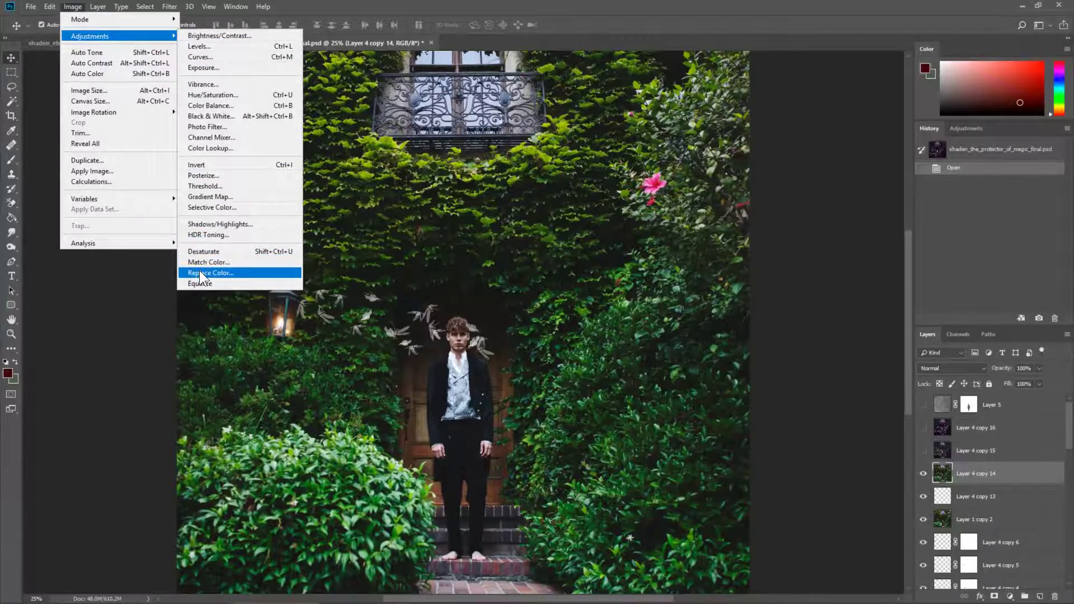
pyautogui.click(201, 273)
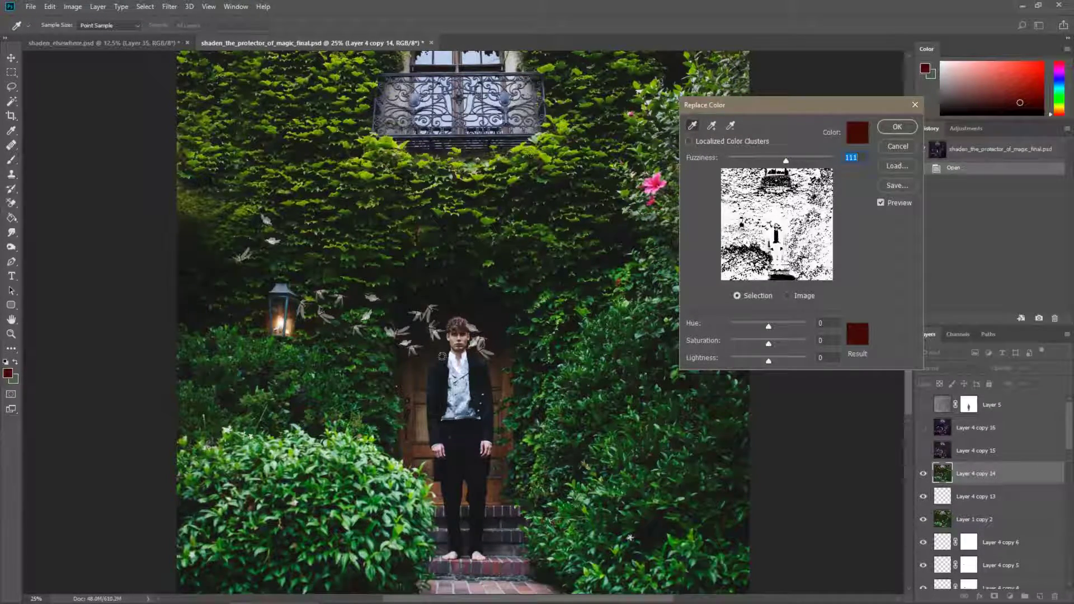
pyautogui.click(628, 360)
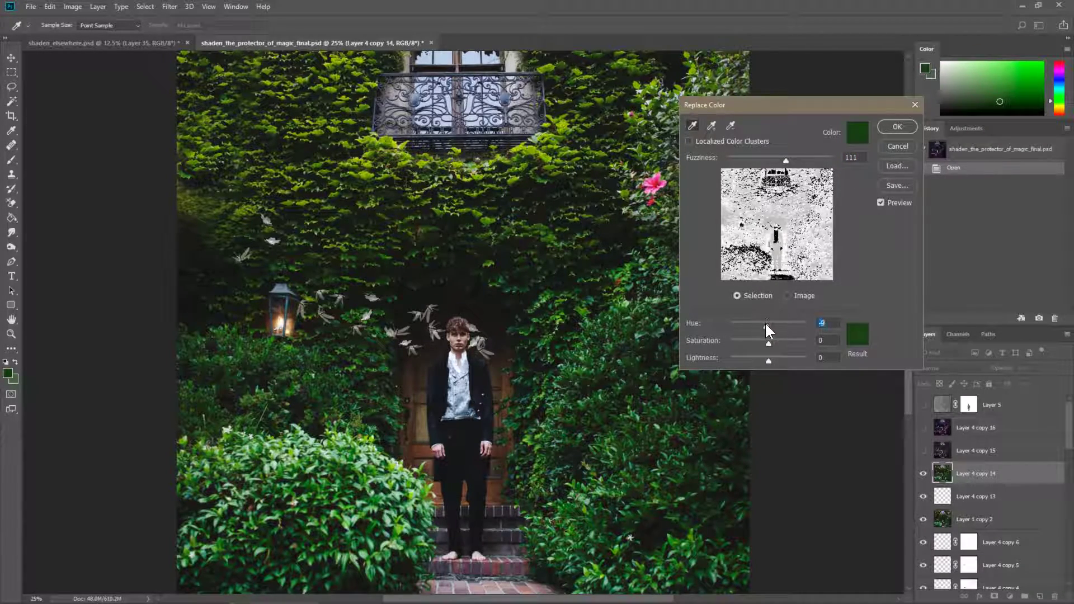
pyautogui.moveTo(768, 325); pyautogui.dragTo(732, 327)
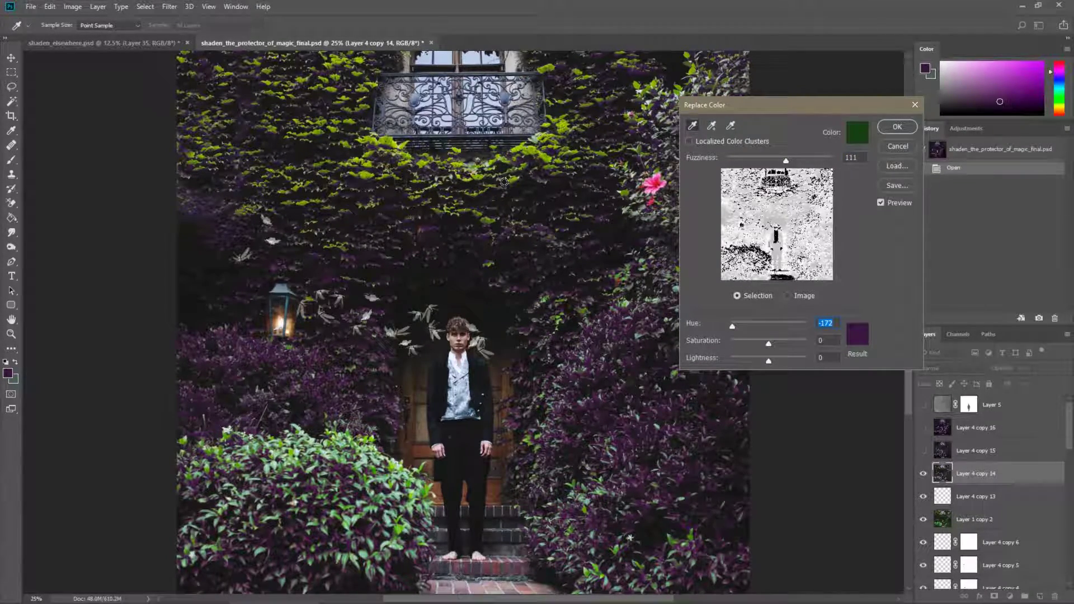
pyautogui.click(711, 126)
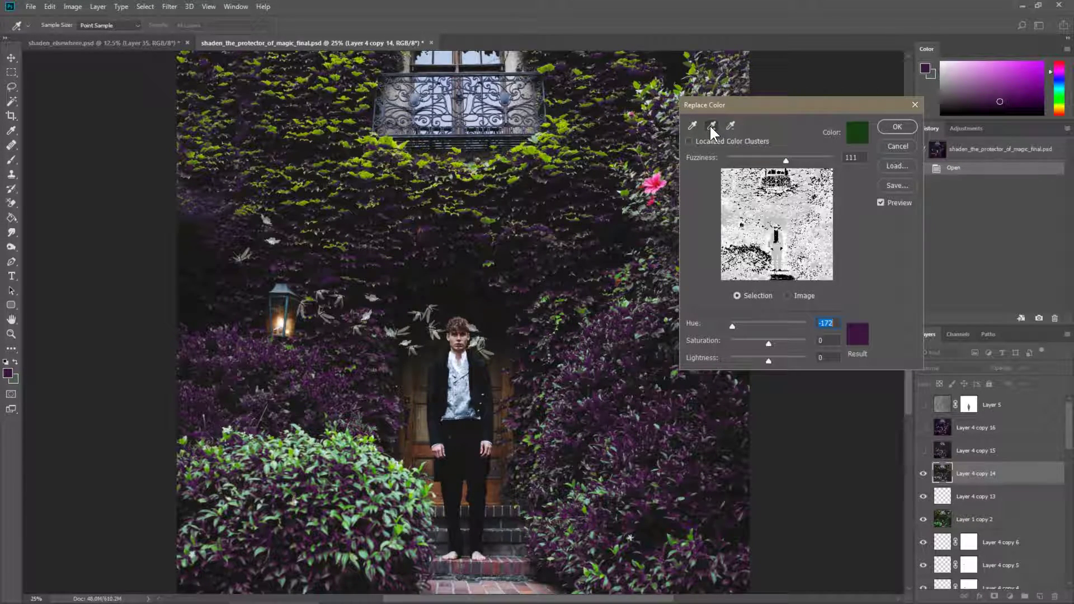
pyautogui.click(532, 150)
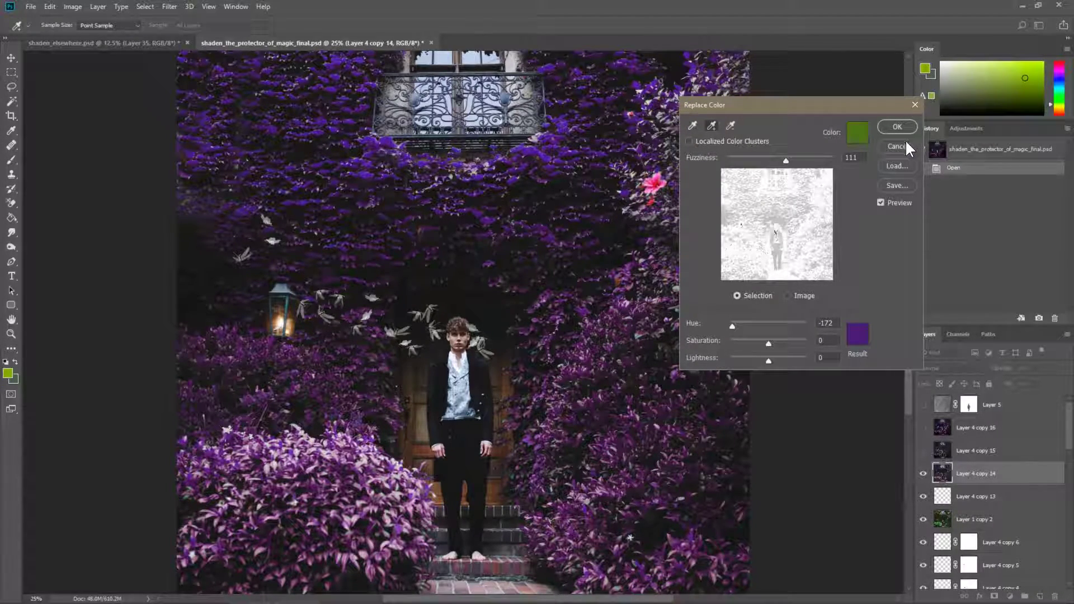
pyautogui.click(897, 128)
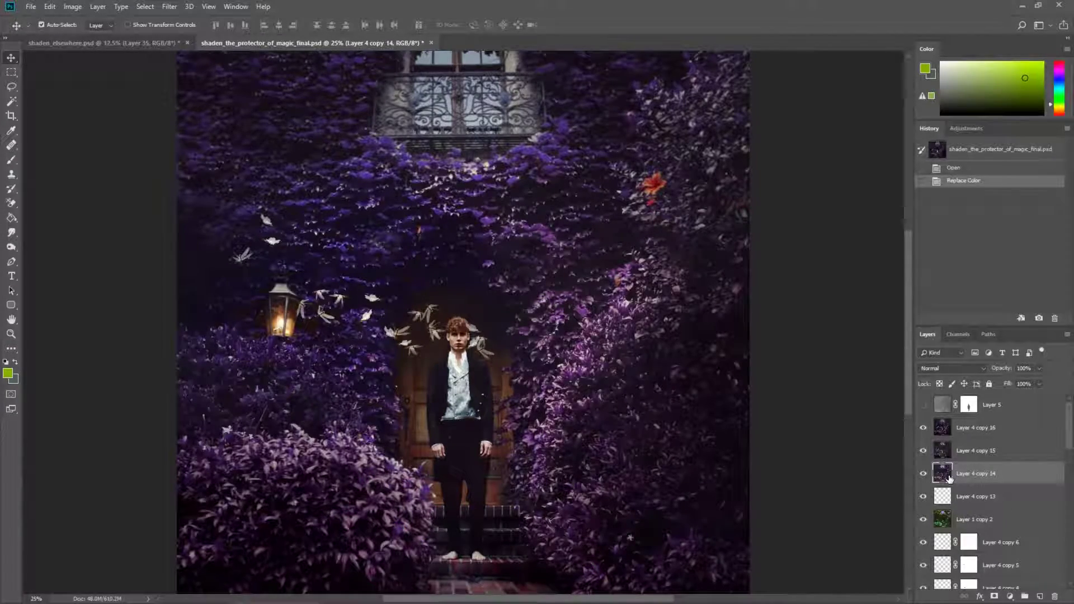
# - Compare Layer 4 copy 16 on and off, leave it visible, and turn on Layer 5
pyautogui.click(925, 429)
pyautogui.click(924, 429)
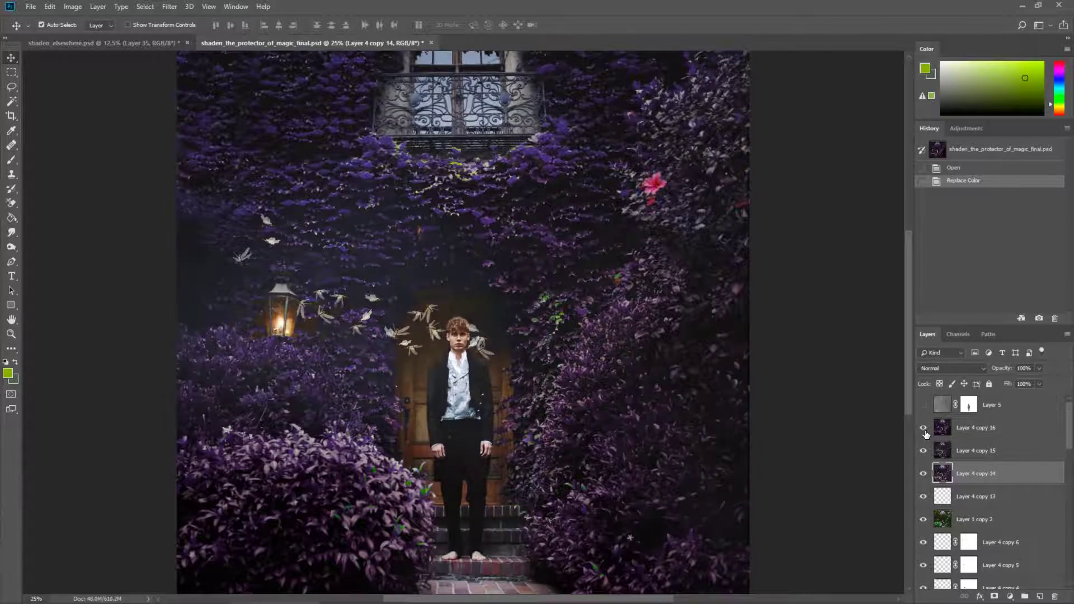
pyautogui.click(925, 431)
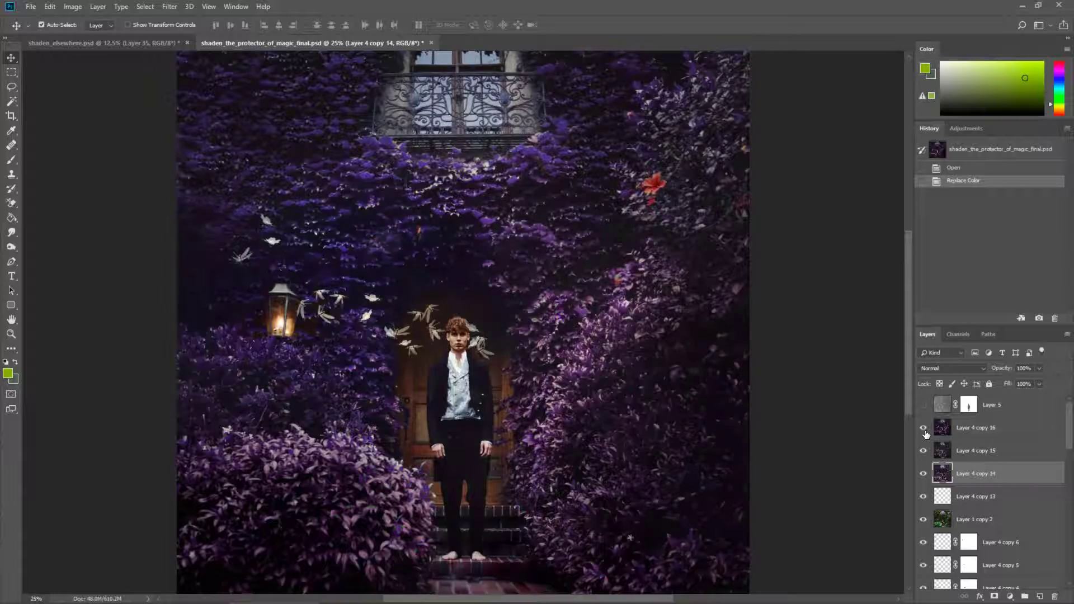
pyautogui.click(925, 432)
pyautogui.click(924, 429)
pyautogui.click(924, 429)
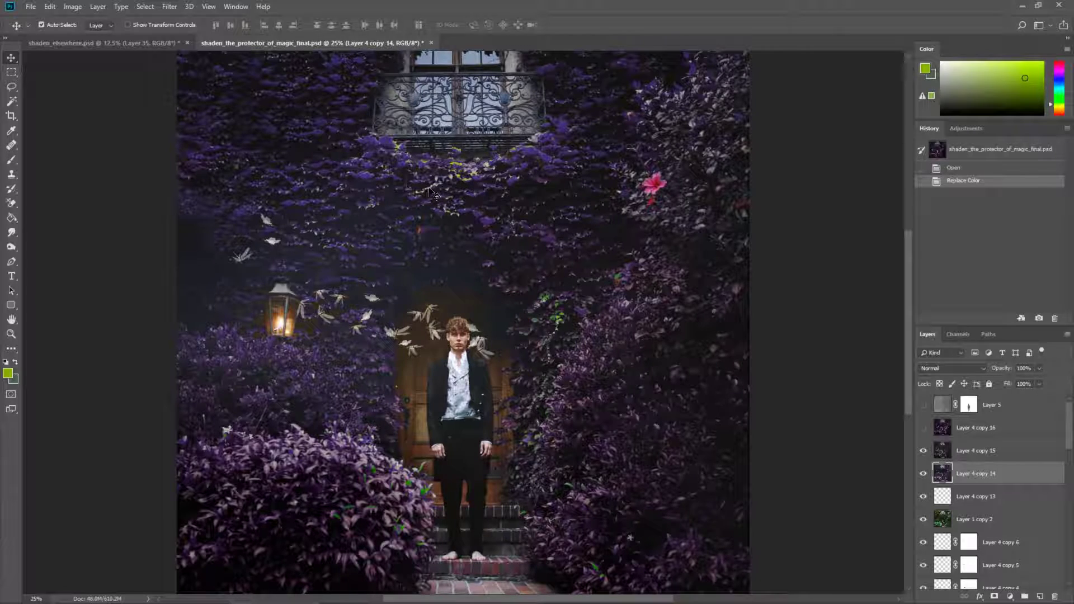
pyautogui.click(925, 430)
pyautogui.click(924, 407)
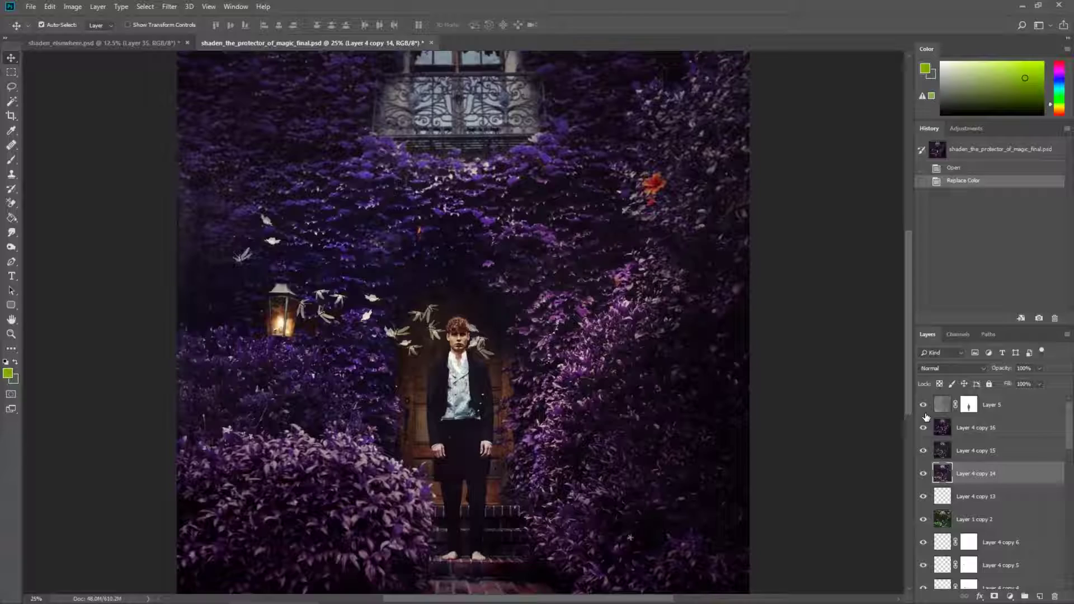